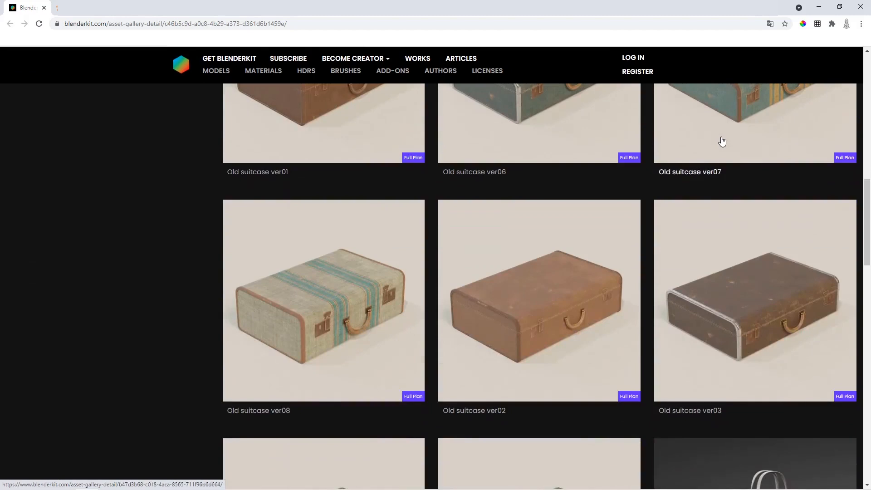
- Browse the bag models on BlenderKit and open the Handbag Cognac asset
{"action": "scroll", "coordinate": [722, 142], "scroll_direction": "down", "scroll_amount": 5}
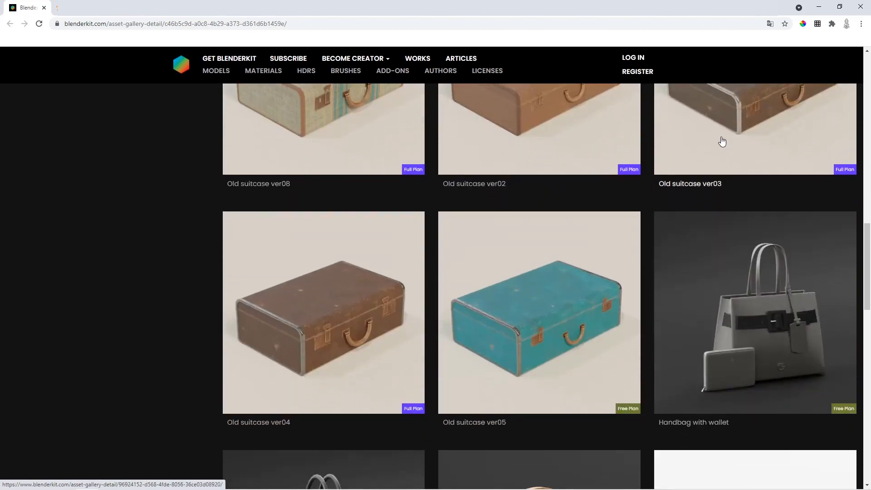
{"action": "scroll", "coordinate": [721, 142], "scroll_direction": "down", "scroll_amount": 5}
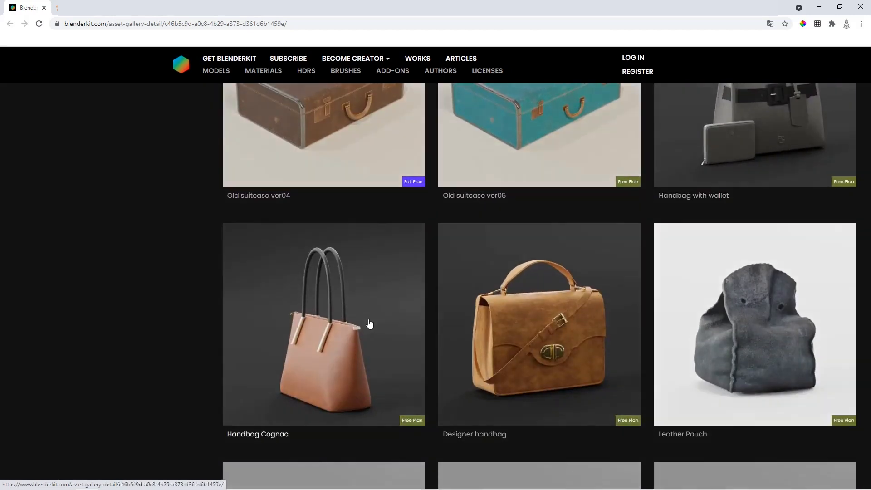
{"action": "left_click", "coordinate": [370, 324]}
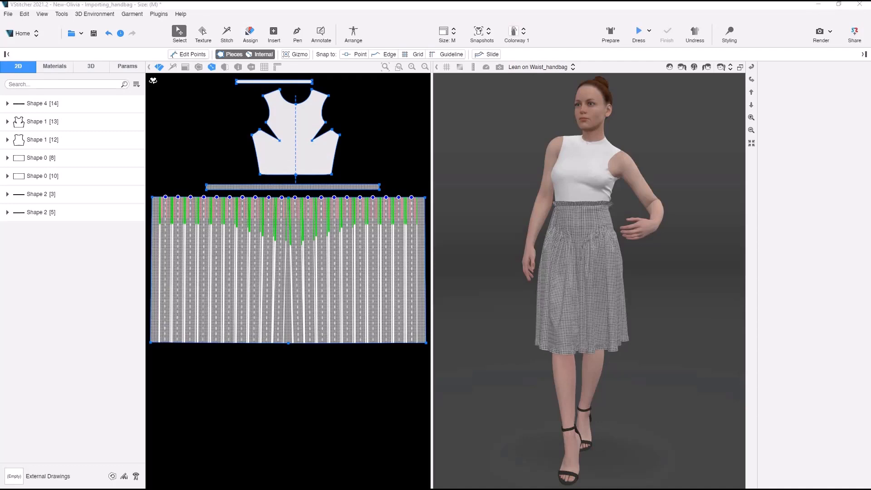
- Import Handbag.fbx into the garment's materials as a piece-assignable trim
{"action": "left_click", "coordinate": [54, 67]}
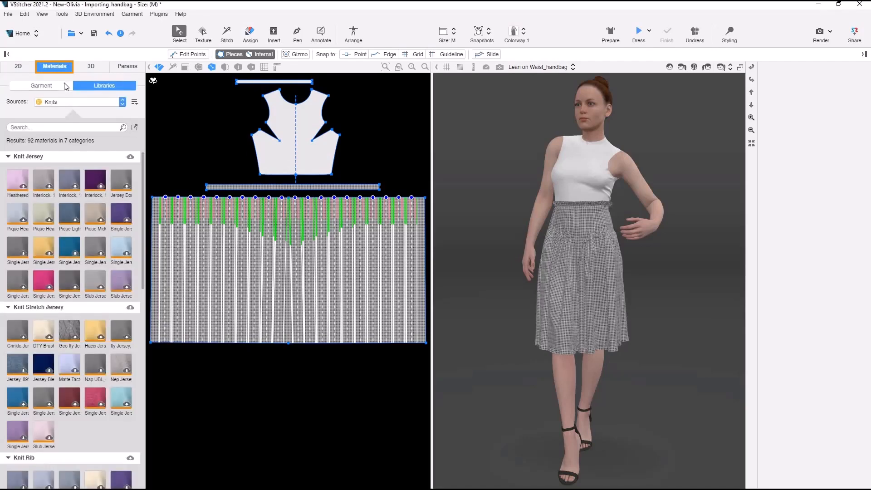
{"action": "left_click", "coordinate": [66, 86]}
{"action": "left_click", "coordinate": [134, 257]}
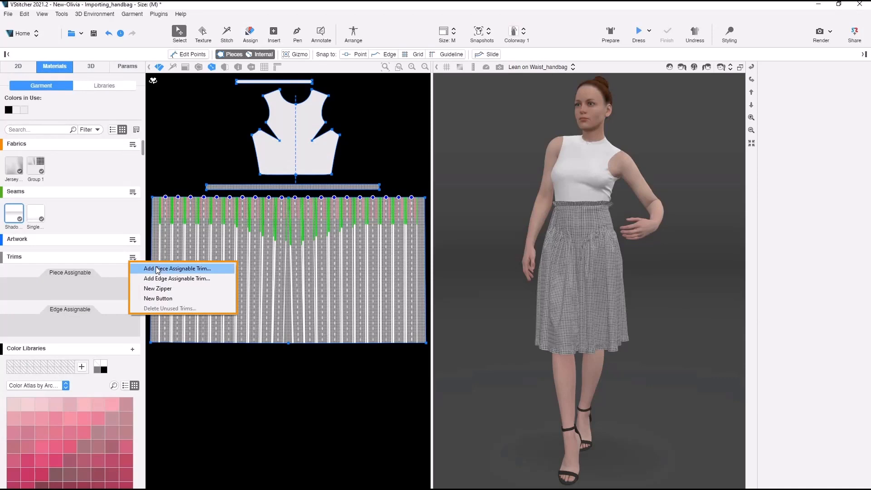
{"action": "left_click", "coordinate": [157, 269]}
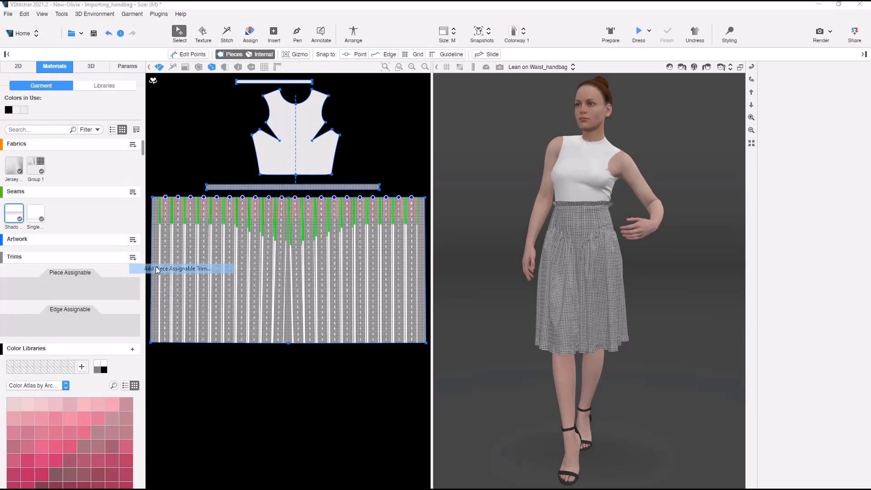
{"action": "left_click", "coordinate": [141, 85]}
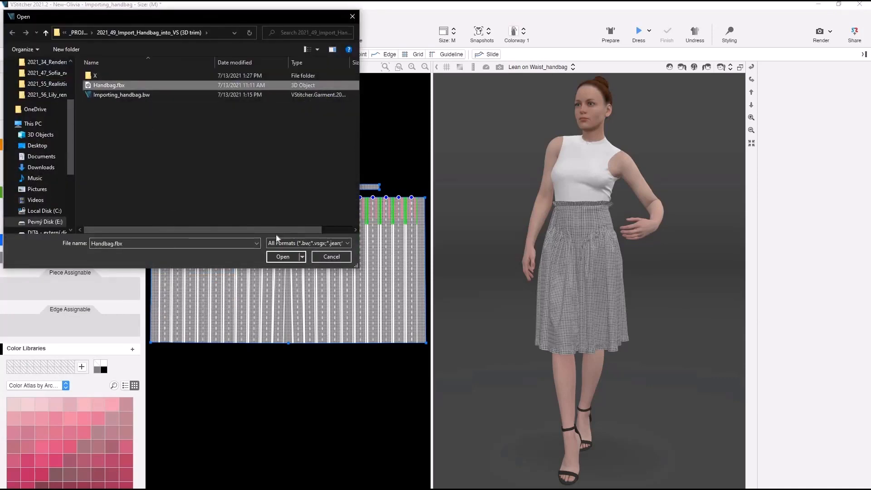
{"action": "left_click", "coordinate": [288, 260]}
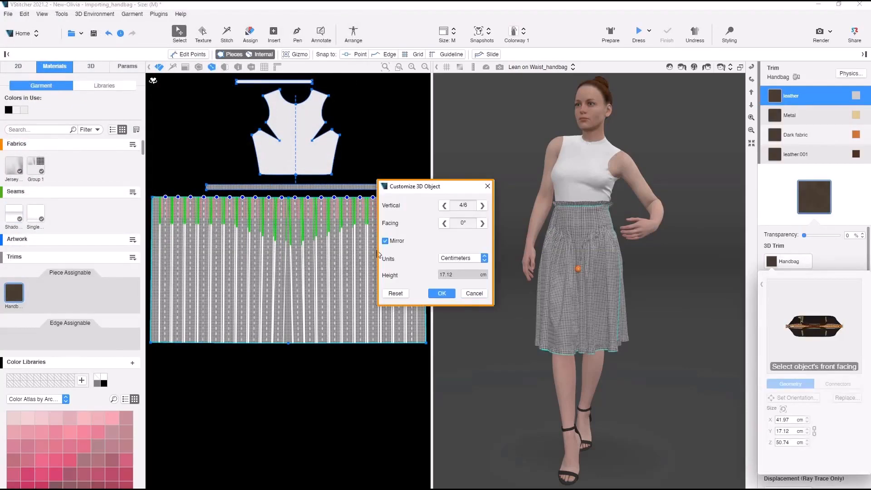
- Orient the imported handbag upright with the vertical option 1/6 and mirroring turned off
{"action": "left_click", "coordinate": [445, 205]}
{"action": "left_click", "coordinate": [445, 205]}
{"action": "left_click", "coordinate": [445, 206]}
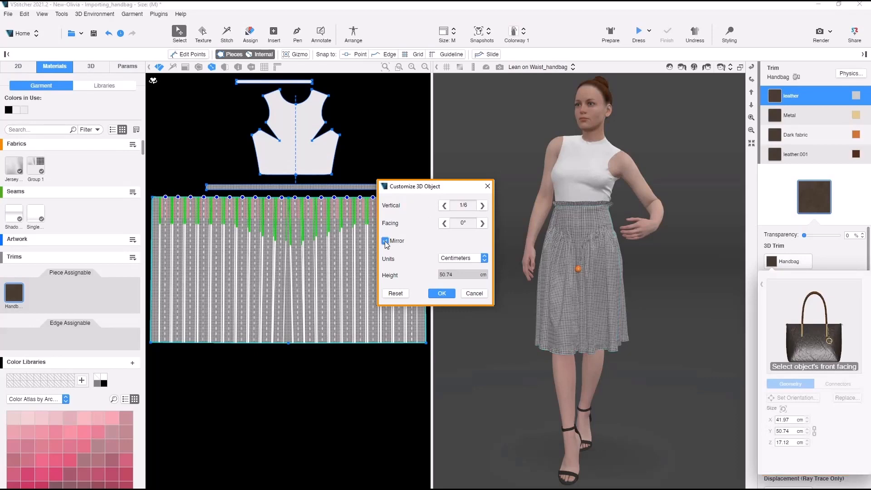
{"action": "left_click", "coordinate": [385, 241]}
{"action": "left_click", "coordinate": [442, 294]}
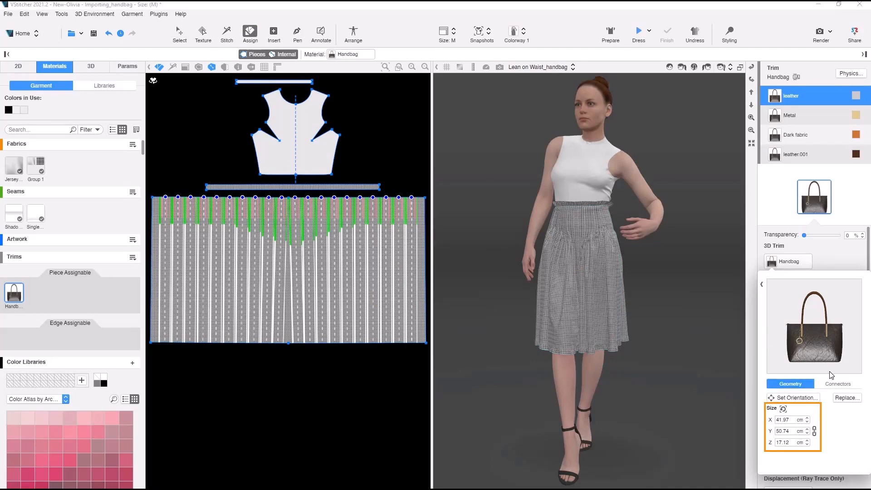
- Replace the handbag's two default connectors with a single point connector at the top of the handle
{"action": "left_click", "coordinate": [837, 385]}
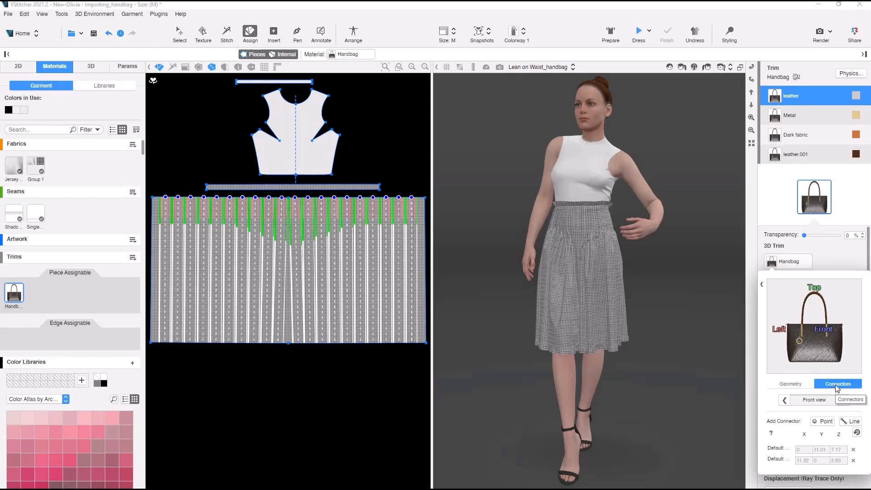
{"action": "left_click", "coordinate": [843, 400]}
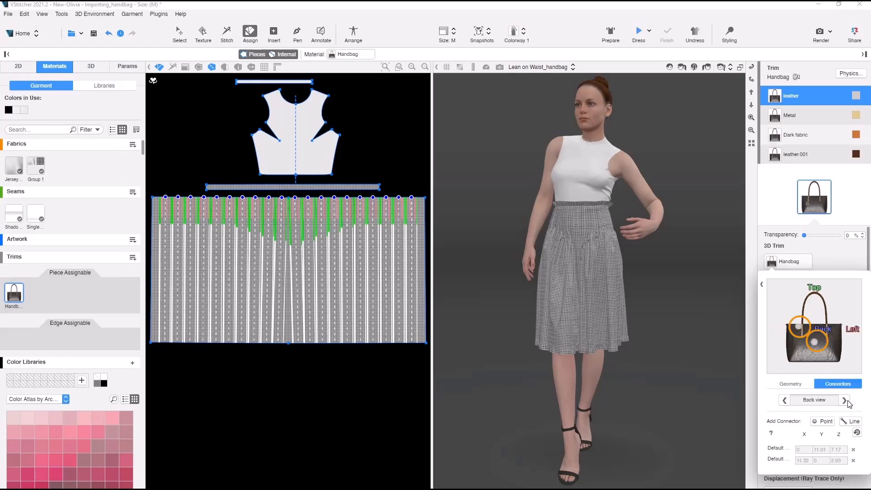
{"action": "left_click", "coordinate": [854, 450]}
{"action": "left_click", "coordinate": [854, 450]}
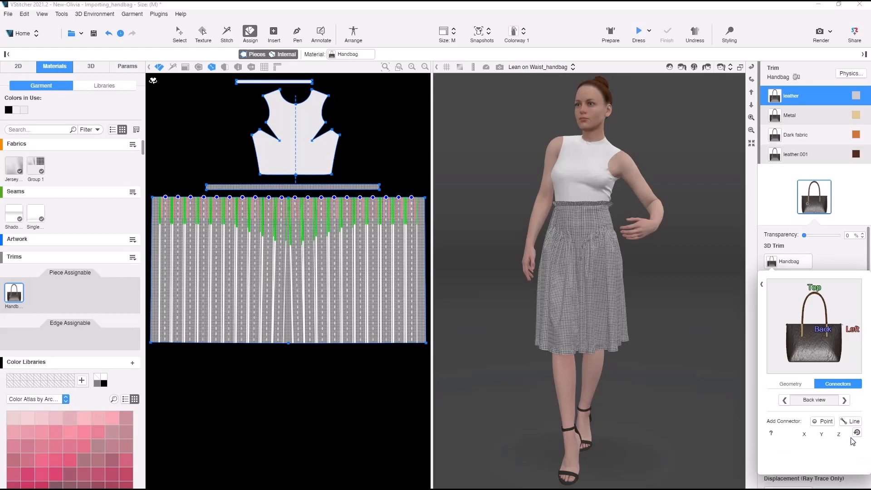
{"action": "left_click", "coordinate": [829, 422]}
{"action": "left_click", "coordinate": [815, 297]}
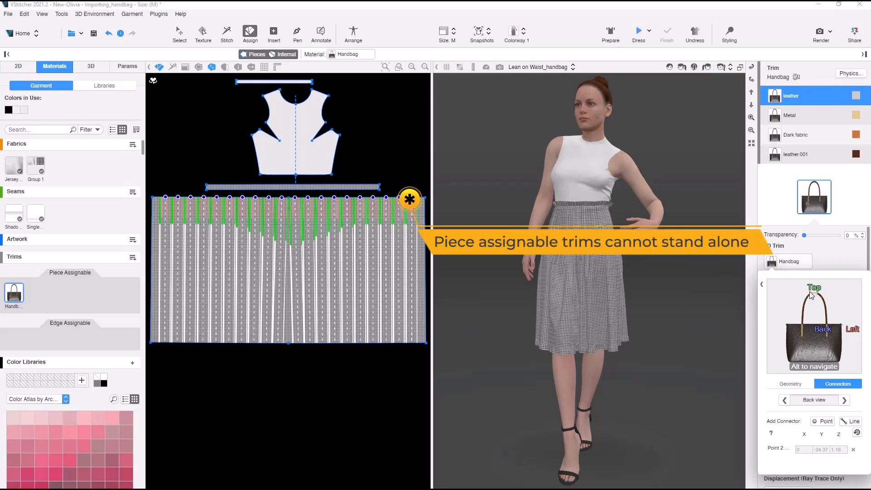
- Insert a rectangular piece 5 cm wide and 20 cm high and stitch its two short ends together
{"action": "left_click", "coordinate": [271, 34]}
{"action": "left_click", "coordinate": [279, 55]}
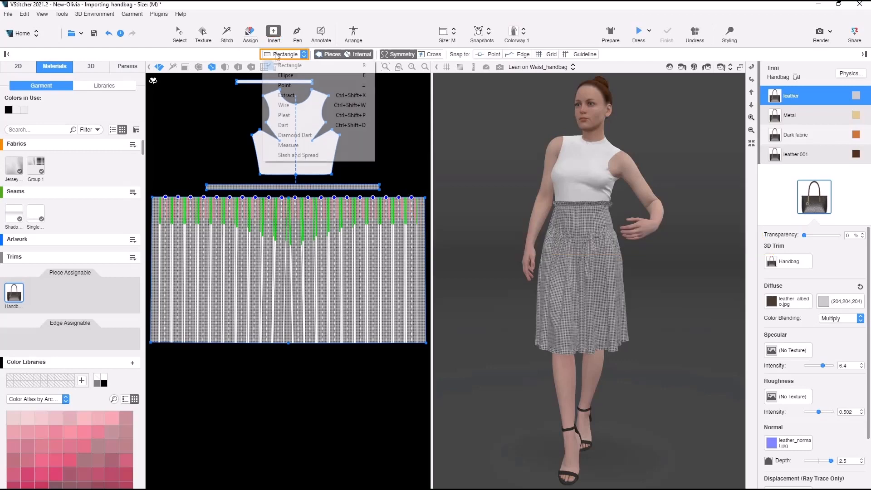
{"action": "left_click", "coordinate": [286, 65]}
{"action": "left_click", "coordinate": [440, 227]}
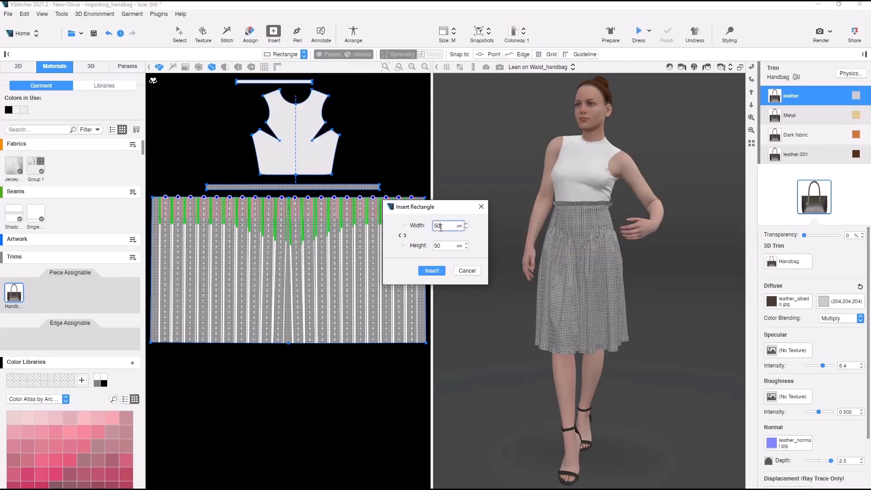
{"action": "key", "text": "BackSpace"}
{"action": "key", "text": "Tab"}
{"action": "type", "text": "20"}
{"action": "left_click", "coordinate": [437, 271]}
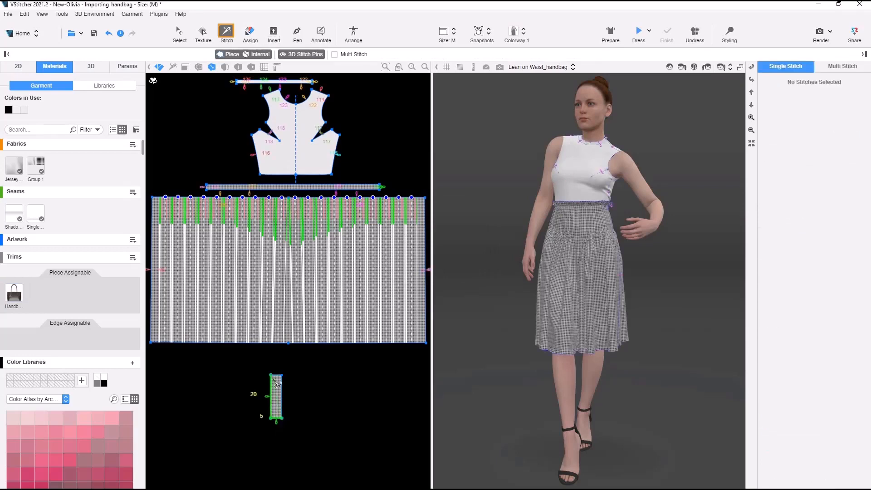
{"action": "left_click", "coordinate": [276, 375]}
- Arrange the new strip around the avatar's left upper arm and simulate it
{"action": "left_click", "coordinate": [353, 33]}
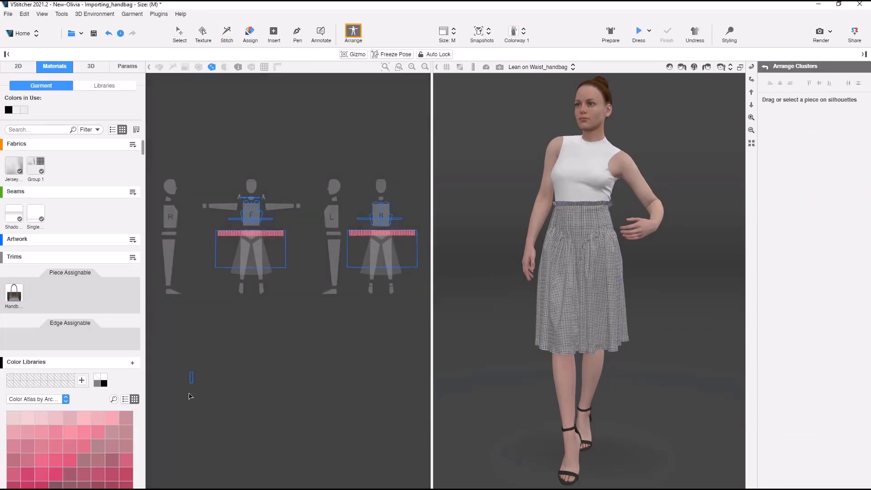
{"action": "left_click_drag", "start_coordinate": [191, 377], "coordinate": [272, 205]}
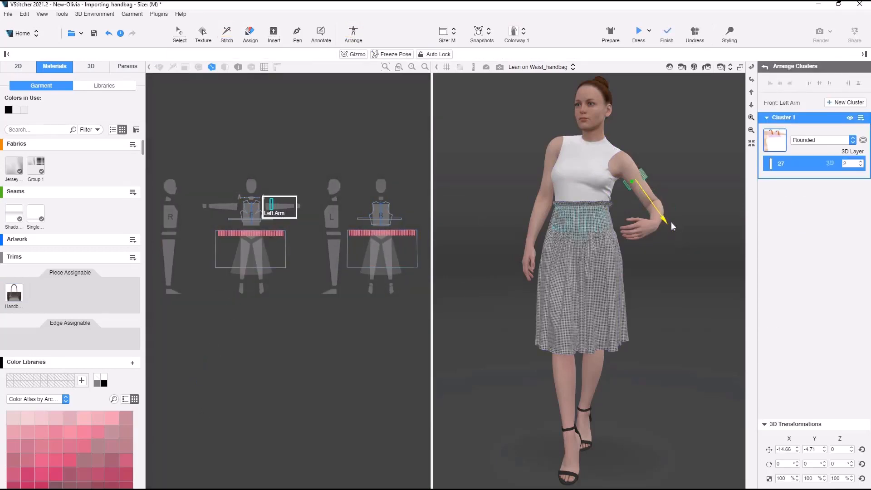
{"action": "left_click", "coordinate": [638, 31]}
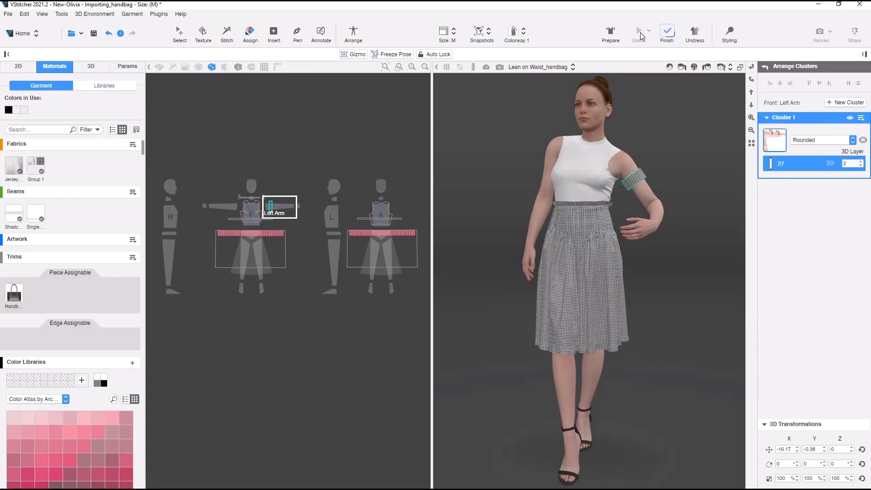
{"action": "left_click", "coordinate": [667, 33]}
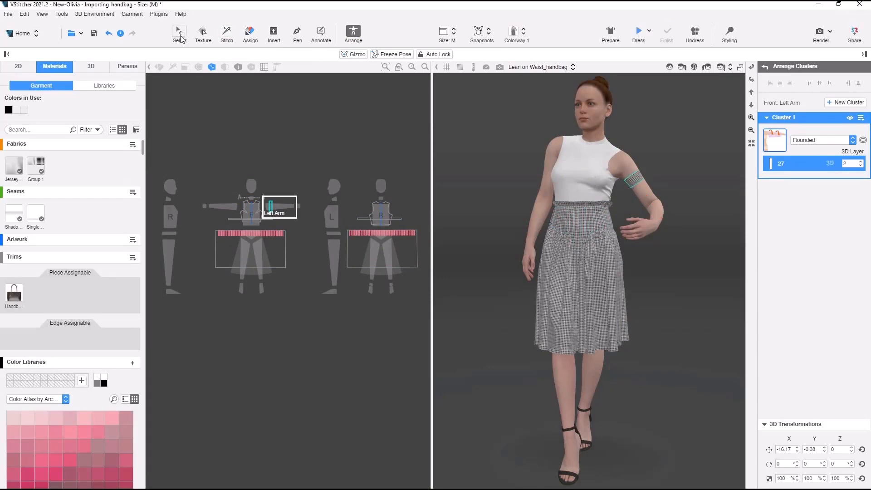
- Clone the Jersey Double Knit fabric, assign the clone to the arm strip and set its transparency to 100%
{"action": "left_click", "coordinate": [181, 33]}
{"action": "right_click", "coordinate": [5, 181]}
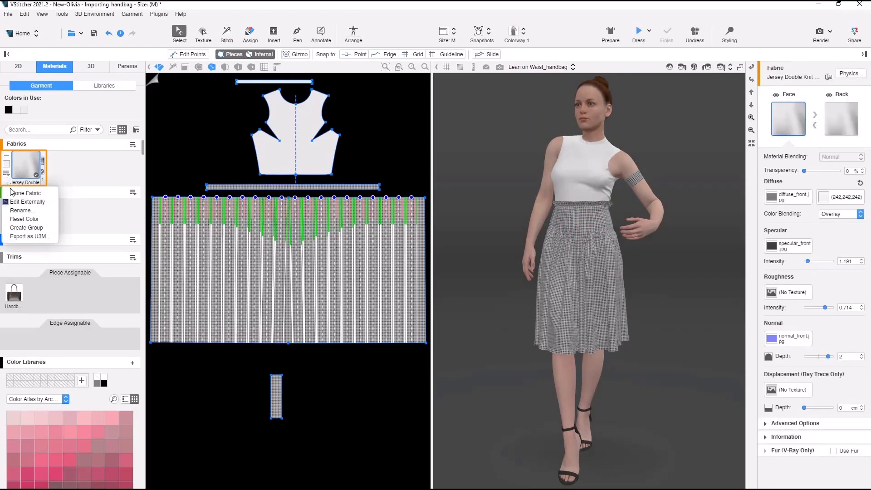
{"action": "left_click", "coordinate": [16, 194]}
{"action": "left_click", "coordinate": [58, 166]}
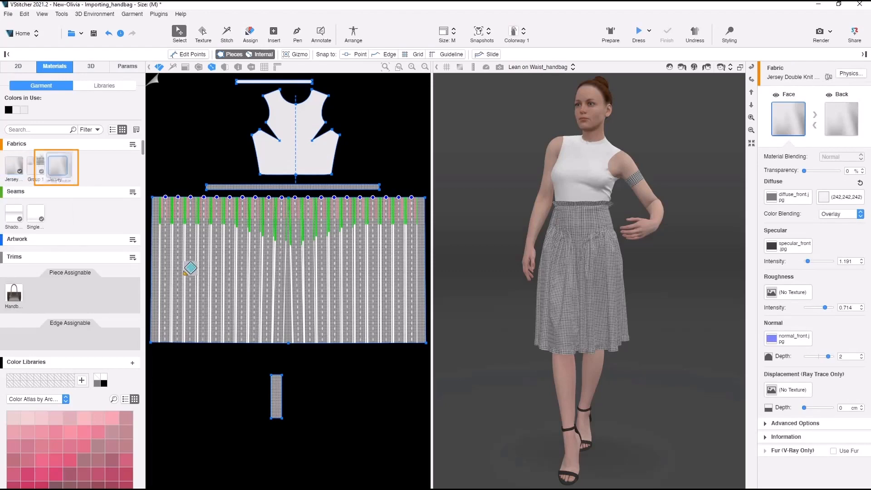
{"action": "left_click", "coordinate": [278, 383]}
{"action": "left_click_drag", "start_coordinate": [804, 171], "coordinate": [840, 171]}
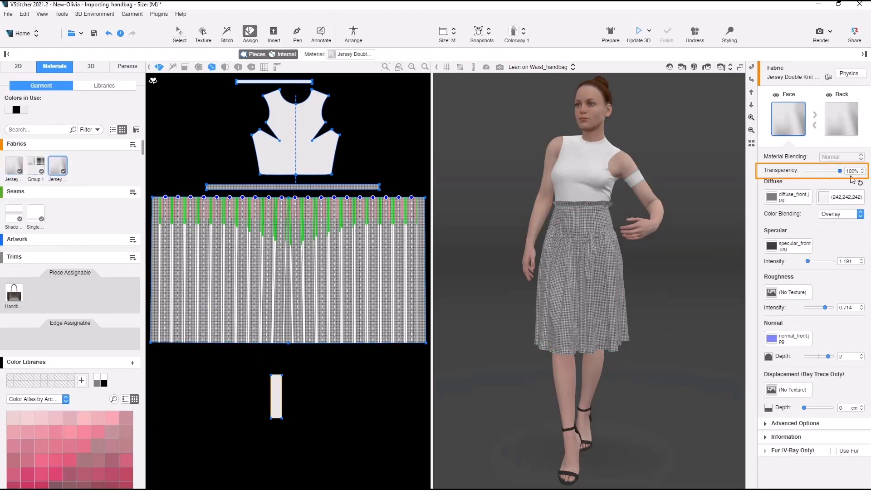
- Assign the Handbag trim to the transparent arm strip
{"action": "left_click", "coordinate": [13, 294]}
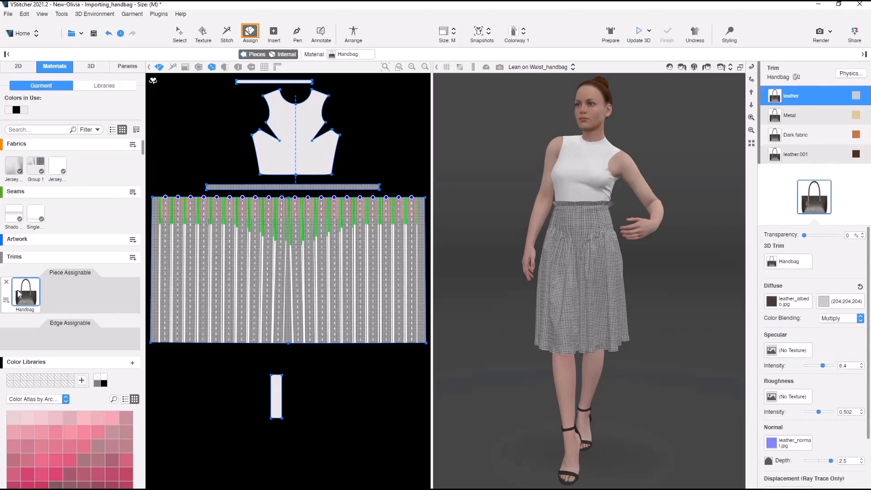
{"action": "left_click", "coordinate": [286, 394]}
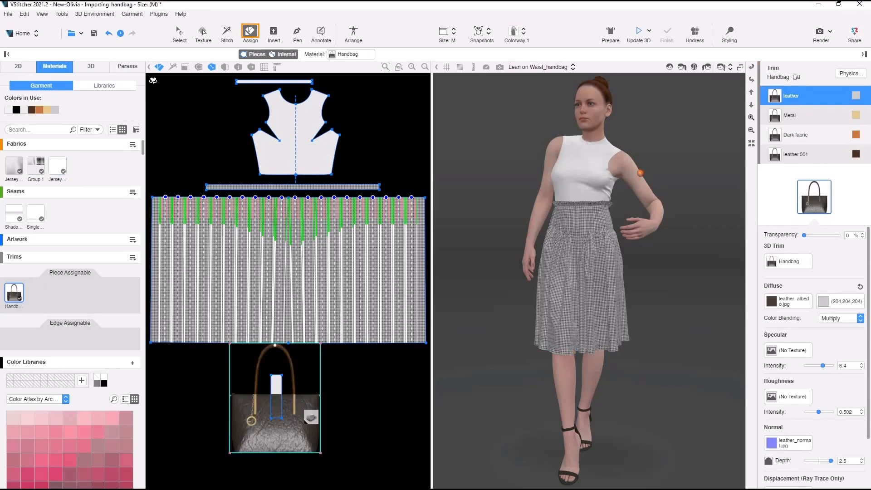
{"action": "key", "text": "Escape"}
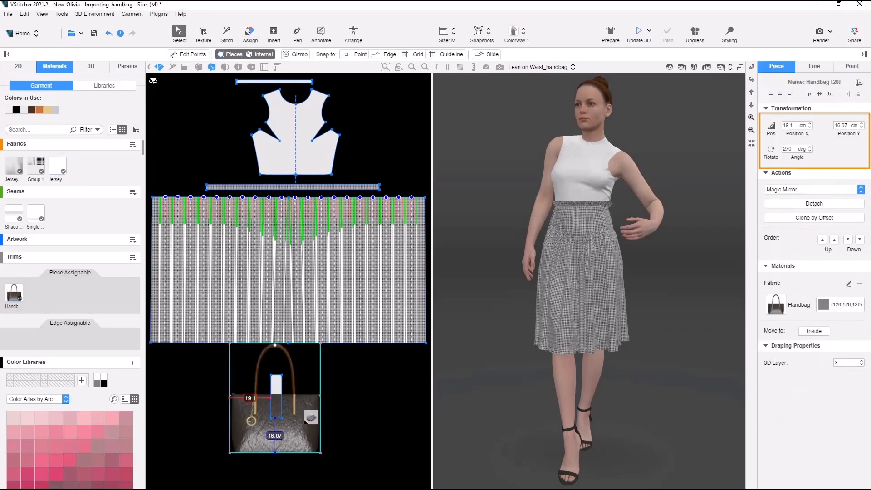
- Set the handbag trim's angle to 0 degrees and move its handle connector onto the arm strip, at X 46.79 and Y 31.26 cm
{"action": "left_click_drag", "start_coordinate": [794, 149], "coordinate": [764, 150]}
{"action": "type", "text": "0"}
{"action": "left_click", "coordinate": [769, 150]}
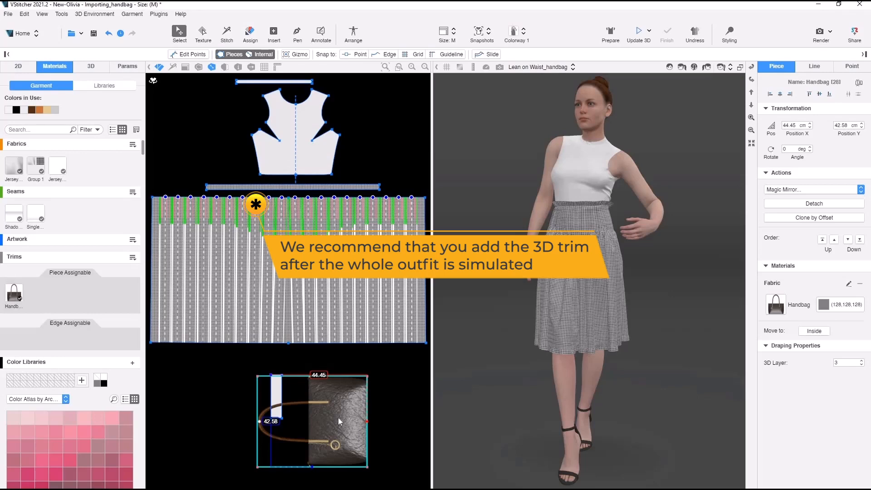
{"action": "left_click_drag", "start_coordinate": [339, 417], "coordinate": [354, 393]}
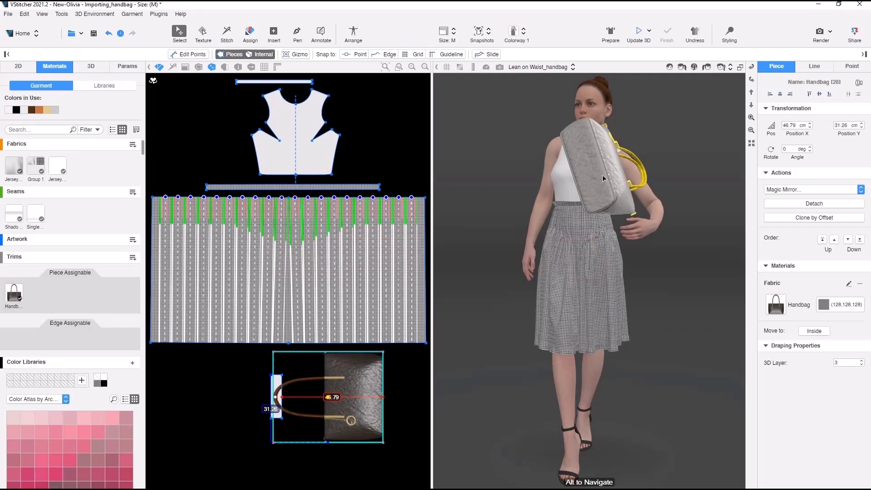
- Using 3D Styling's Move mode and 3D Gizmo, rotate and move the handbag so it hangs upright over the avatar's left arm
{"action": "left_click", "coordinate": [729, 31]}
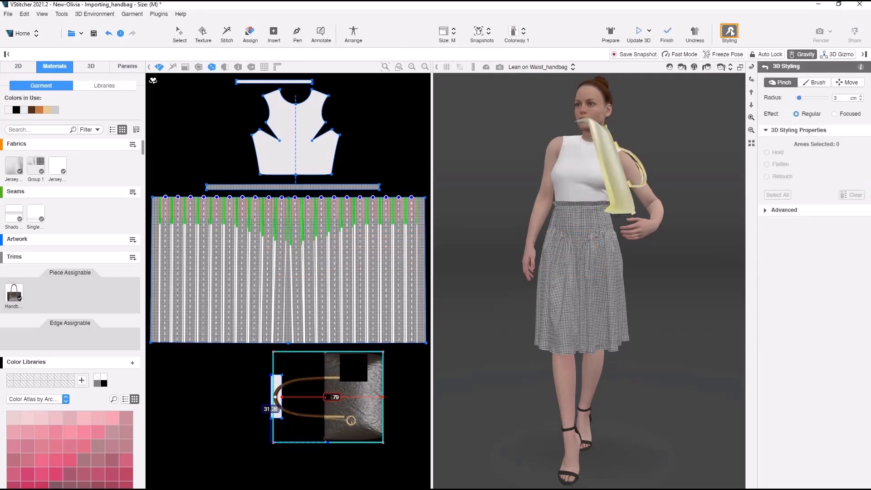
{"action": "left_click", "coordinate": [846, 83]}
{"action": "left_click", "coordinate": [837, 54]}
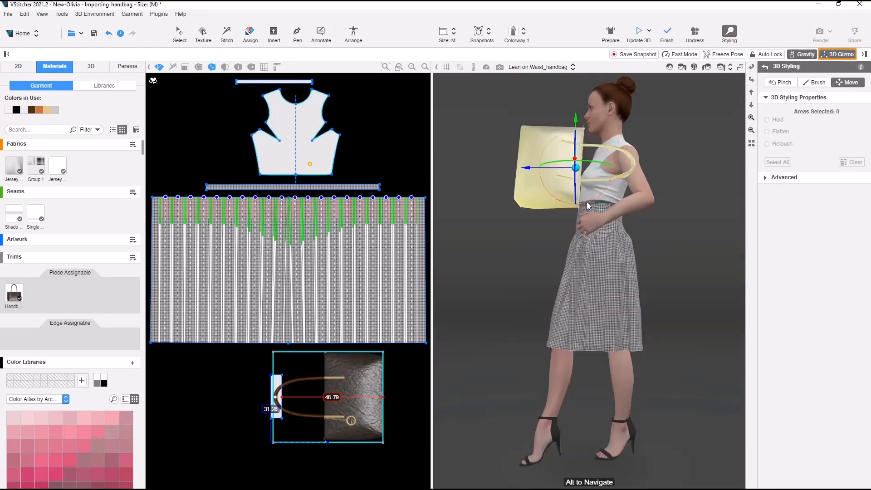
{"action": "left_click_drag", "start_coordinate": [587, 201], "coordinate": [608, 197]}
{"action": "left_click_drag", "start_coordinate": [575, 132], "coordinate": [575, 196]}
{"action": "left_click_drag", "start_coordinate": [535, 244], "coordinate": [653, 226]}
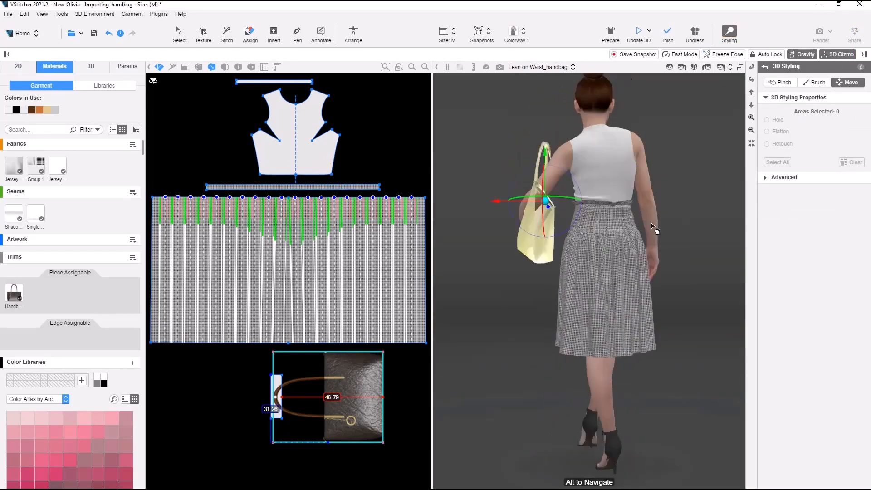
{"action": "left_click_drag", "start_coordinate": [581, 199], "coordinate": [567, 199]}
{"action": "left_click_drag", "start_coordinate": [539, 242], "coordinate": [659, 196]}
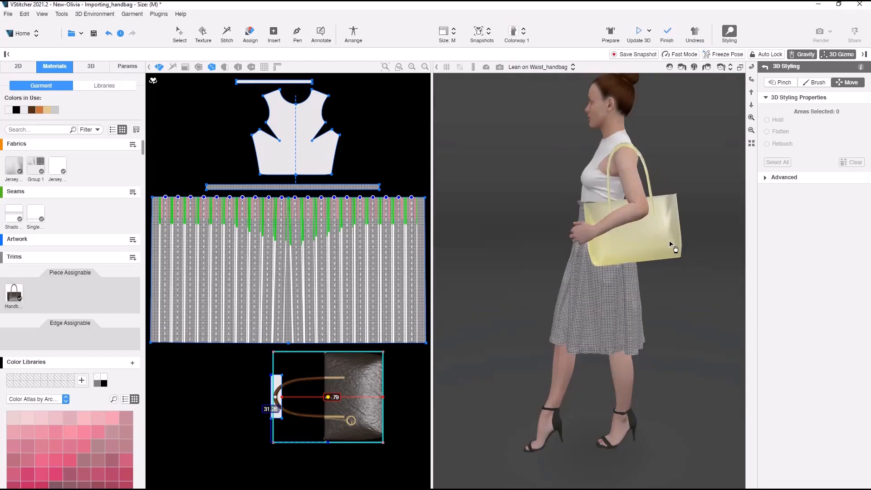
{"action": "left_click", "coordinate": [700, 153]}
{"action": "left_click_drag", "start_coordinate": [686, 152], "coordinate": [750, 153]}
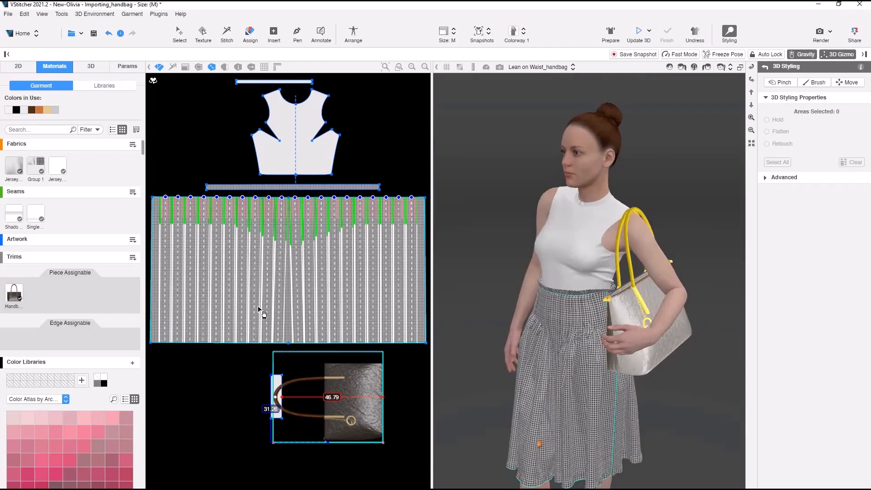
- Recolour the Handbag trim's leather material to dark red (115,0,0) and set its Color Blending to Recolor
{"action": "left_click", "coordinate": [16, 295]}
{"action": "double_click", "coordinate": [17, 295]}
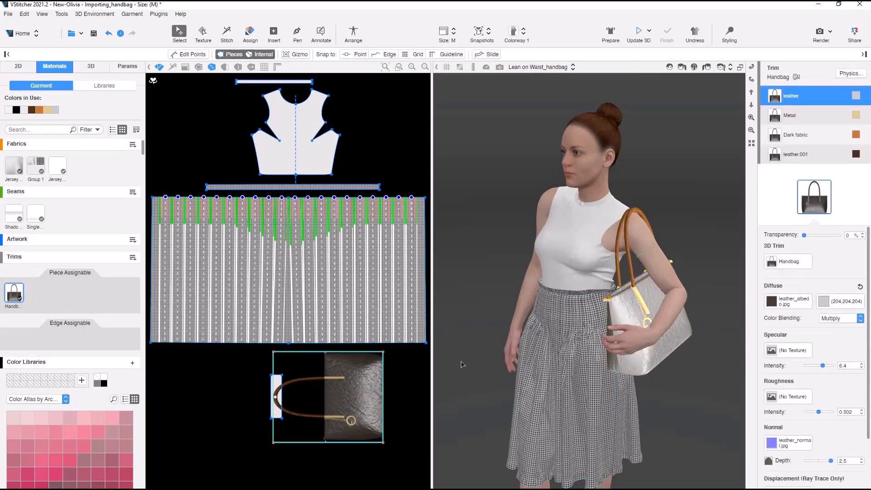
{"action": "left_click", "coordinate": [826, 305]}
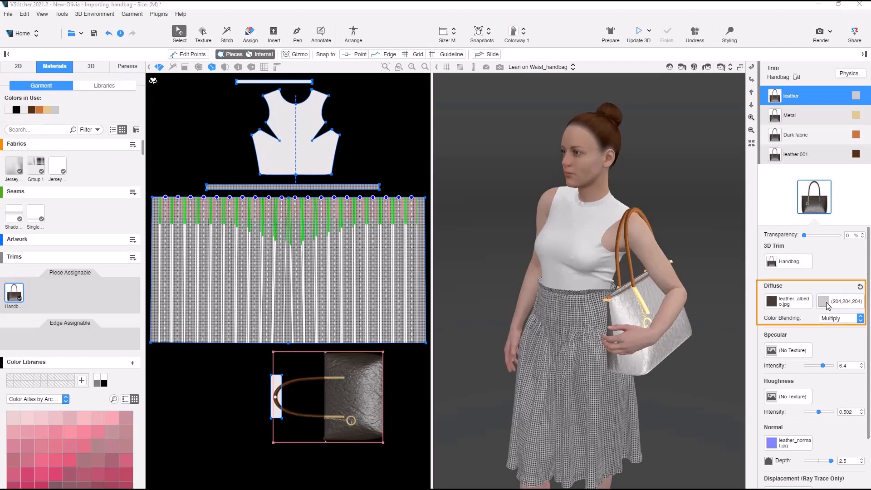
{"action": "left_click", "coordinate": [826, 304]}
{"action": "left_click", "coordinate": [829, 395]}
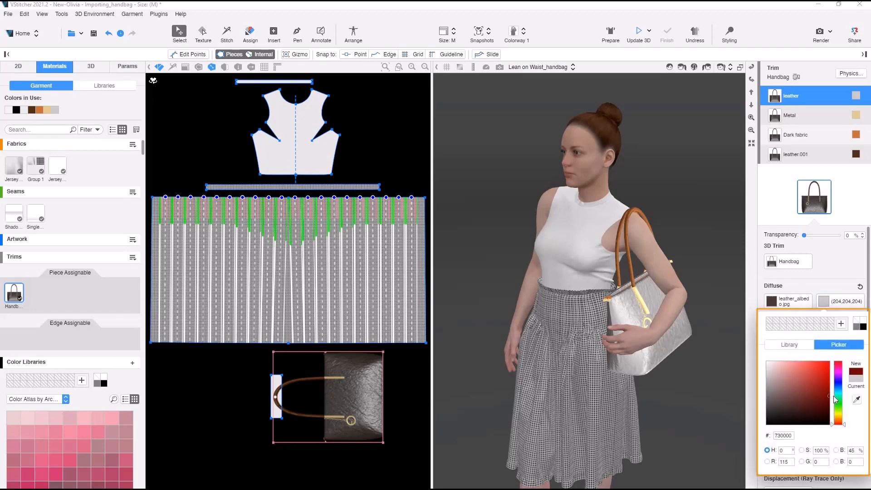
{"action": "left_click", "coordinate": [840, 302]}
{"action": "left_click", "coordinate": [849, 320]}
{"action": "left_click", "coordinate": [840, 347]}
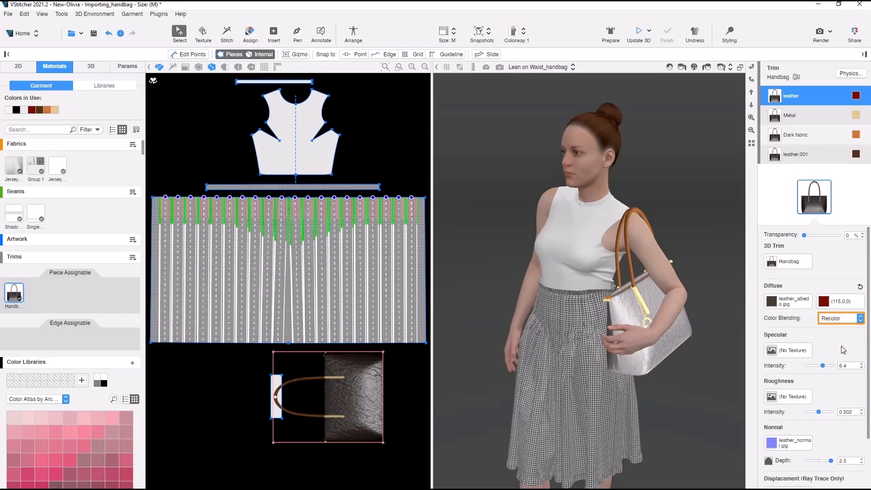
- Set the leather material's specular intensity to 0.05 and roughness intensity to 0.6, and open its normal depth for editing
{"action": "left_click_drag", "start_coordinate": [850, 365], "coordinate": [832, 365]}
{"action": "type", "text": ".05"}
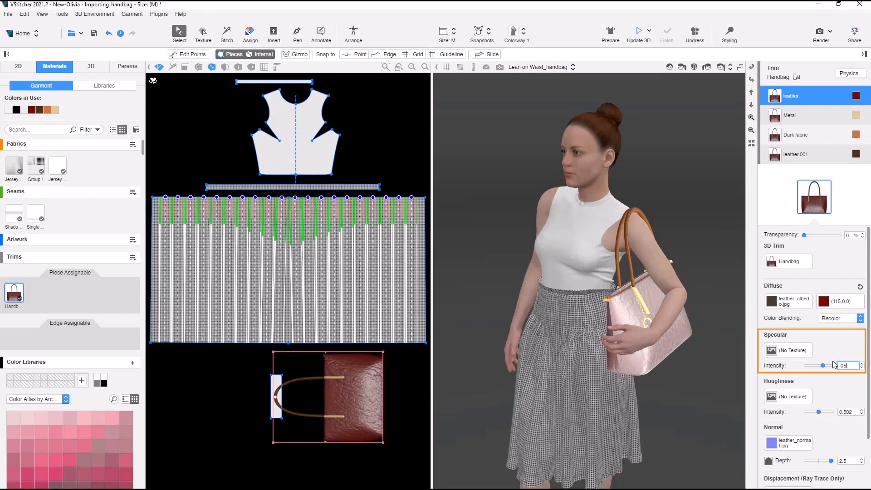
{"action": "key", "text": "Tab"}
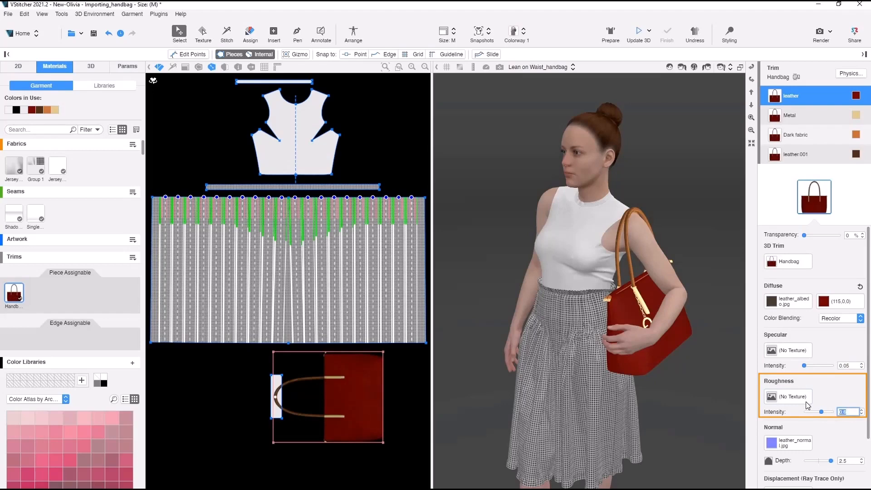
{"action": "left_click", "coordinate": [848, 460]}
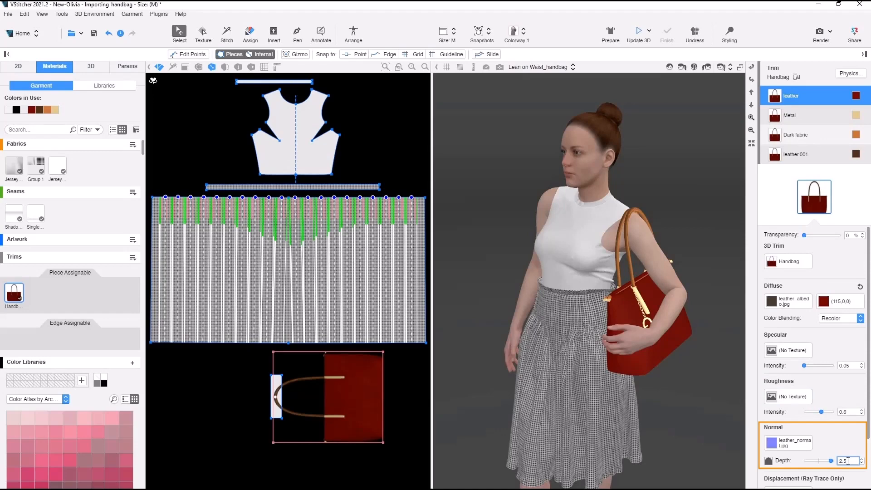
- Lower the Metal material's specular intensity to the minimum and raise its metalness to the maximum
{"action": "left_click", "coordinate": [822, 115]}
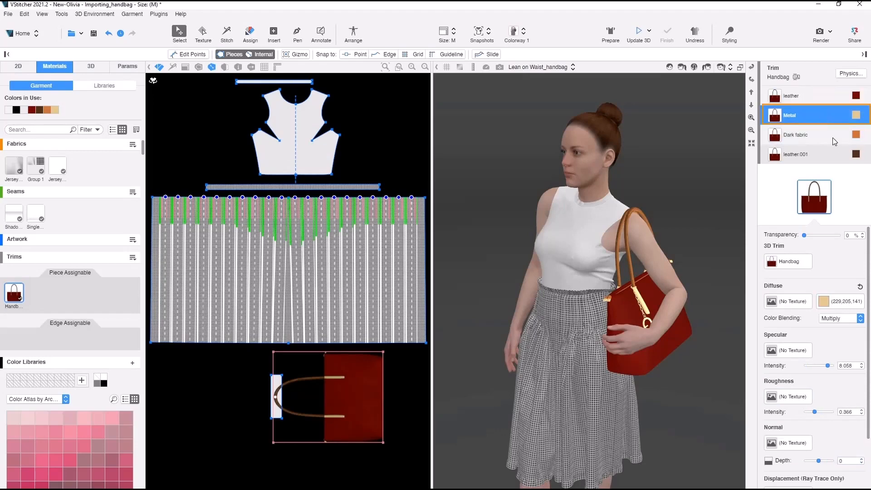
{"action": "left_click_drag", "start_coordinate": [827, 365], "coordinate": [772, 367]}
{"action": "scroll", "coordinate": [803, 399], "scroll_direction": "down", "scroll_amount": 2}
{"action": "left_click", "coordinate": [821, 467]}
{"action": "left_click_drag", "start_coordinate": [868, 377], "coordinate": [870, 434]}
{"action": "left_click_drag", "start_coordinate": [805, 395], "coordinate": [835, 398]}
- Set the Dark fabric material's roughness to 0.7, its Color Blending to Recolor and its diffuse colour to dark red
{"action": "left_click", "coordinate": [792, 134]}
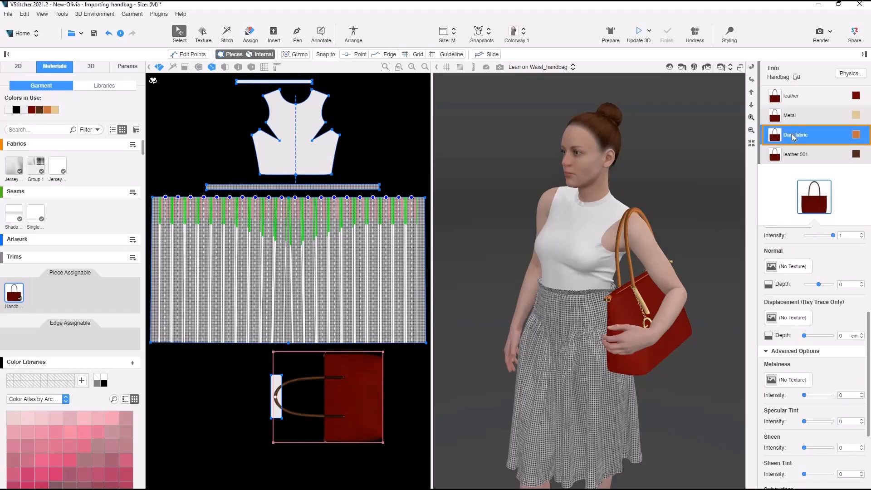
{"action": "left_click_drag", "start_coordinate": [868, 351], "coordinate": [868, 267]}
{"action": "left_click", "coordinate": [846, 411]}
{"action": "left_click", "coordinate": [840, 318]}
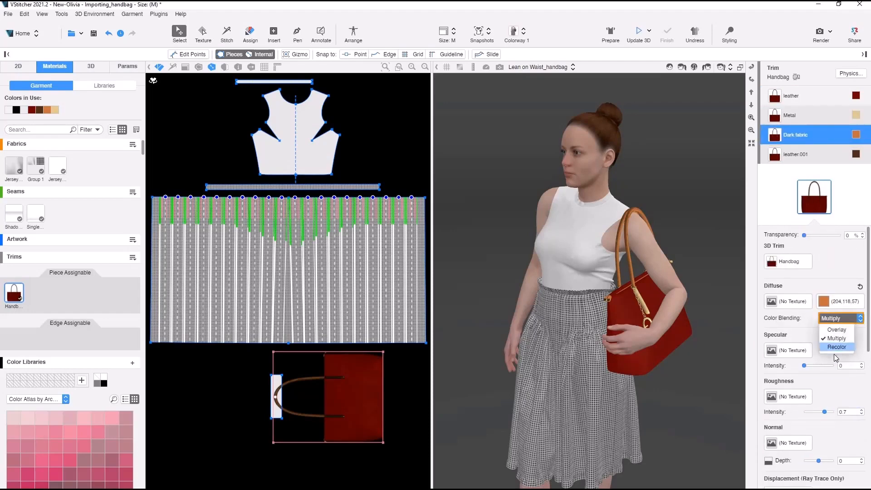
{"action": "left_click", "coordinate": [834, 341]}
{"action": "left_click", "coordinate": [823, 301]}
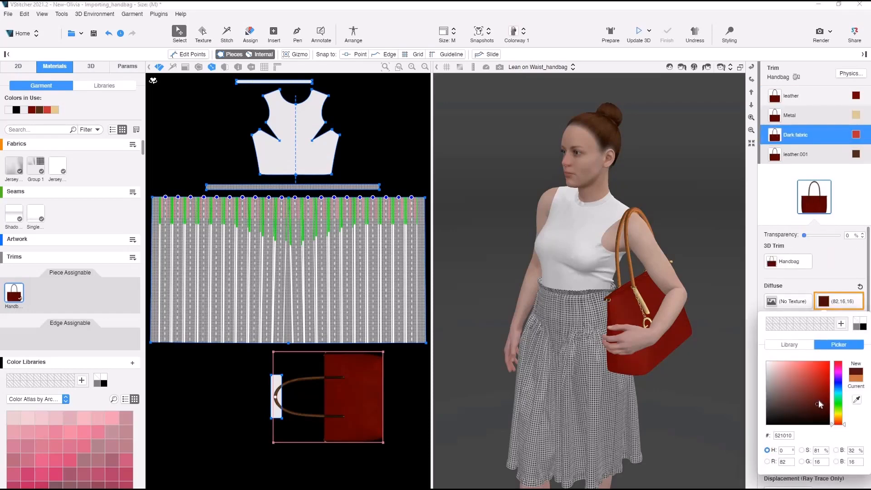
{"action": "left_click", "coordinate": [818, 399]}
- Set the leather.001 material to Recolor blending with specular intensity 0.05 and roughness 0.5, and reduce its normal depth
{"action": "left_click", "coordinate": [839, 152]}
{"action": "left_click", "coordinate": [839, 318]}
{"action": "left_click", "coordinate": [835, 347]}
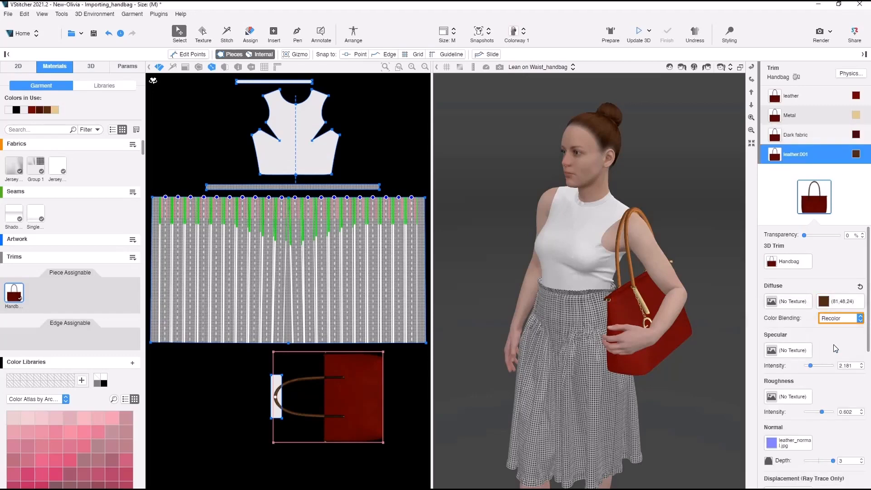
{"action": "left_click", "coordinate": [815, 397]}
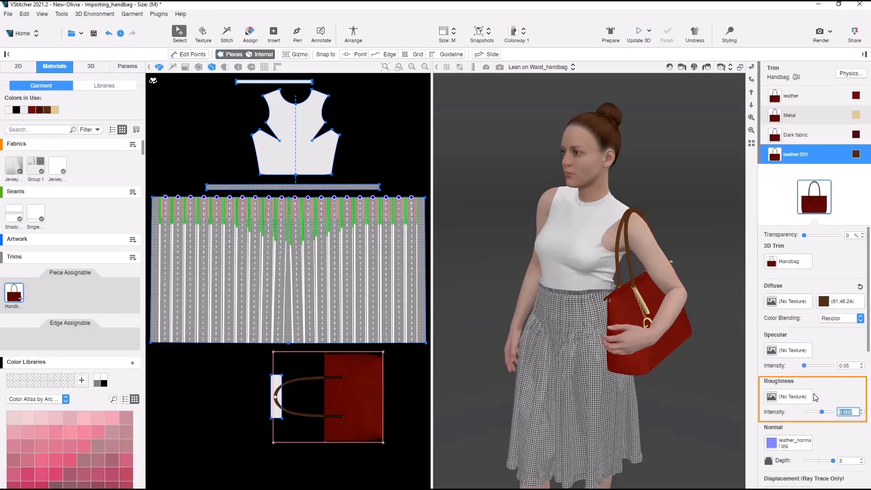
{"action": "left_click", "coordinate": [823, 462]}
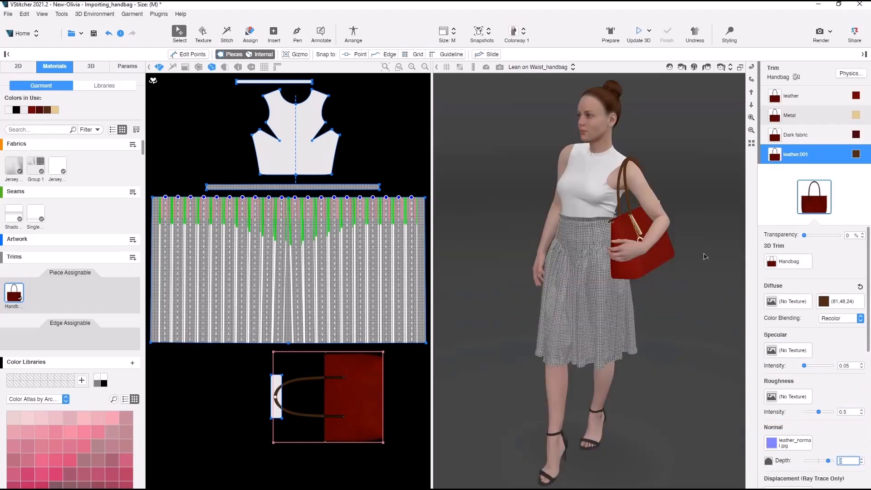
- Add a new avatar pose based on the Casual pose, named Casual_handbag
{"action": "left_click_drag", "start_coordinate": [706, 257], "coordinate": [343, 249]}
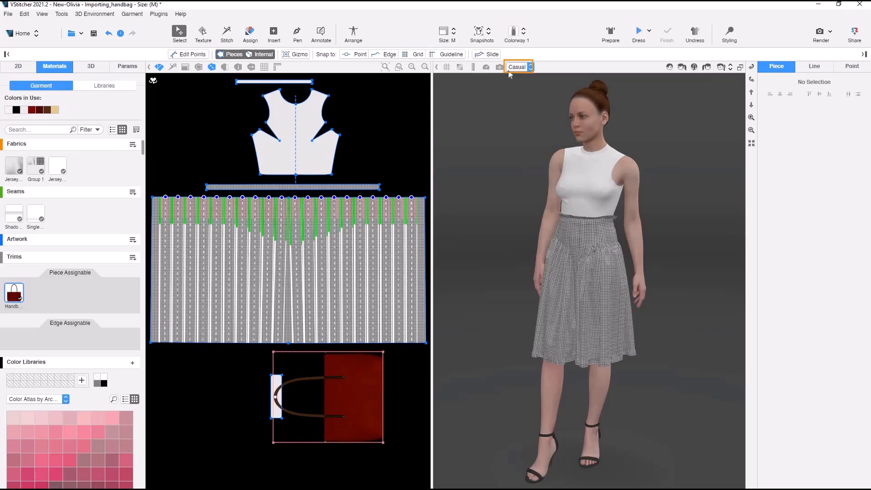
{"action": "left_click", "coordinate": [516, 68]}
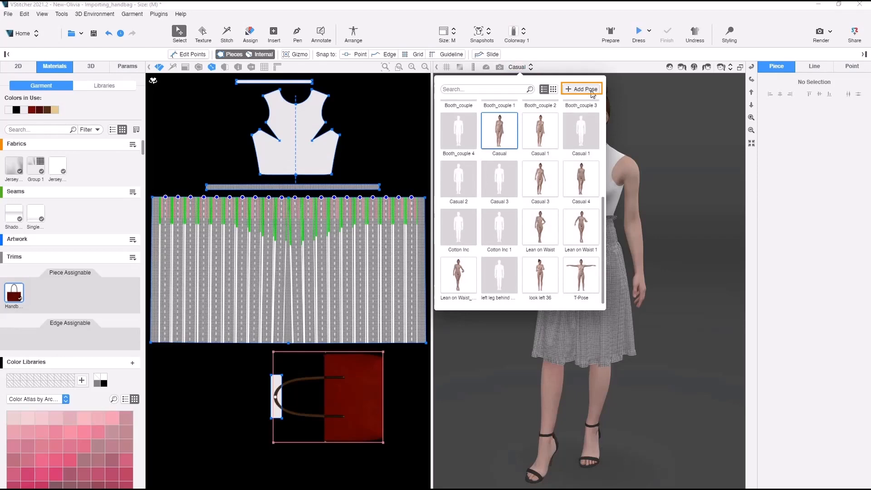
{"action": "left_click", "coordinate": [592, 94]}
- Rotate the finger joints of the avatar's left hand so the fingers curl to hold a handbag handle
{"action": "right_click", "coordinate": [638, 319]}
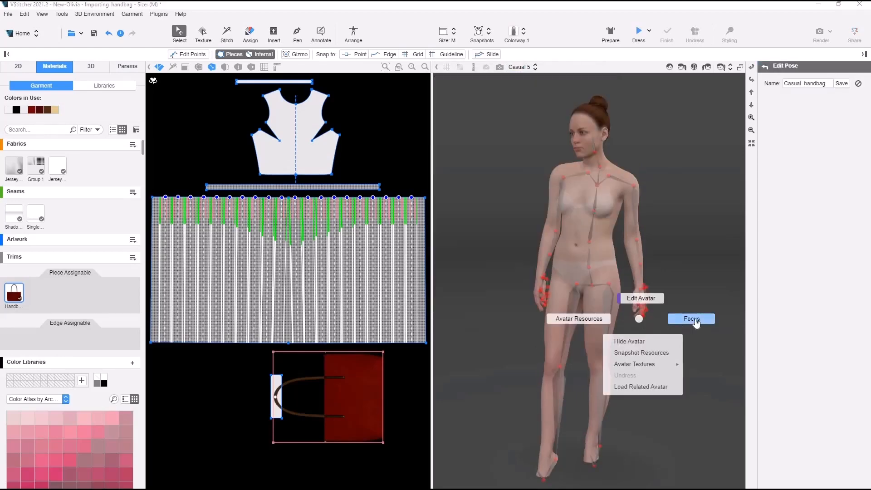
{"action": "left_click", "coordinate": [693, 321]}
{"action": "left_click_drag", "start_coordinate": [628, 276], "coordinate": [446, 199]}
{"action": "left_click", "coordinate": [548, 255]}
{"action": "mouse_move", "coordinate": [565, 267]}
{"action": "left_mouse_down"}
{"action": "mouse_move", "coordinate": [563, 256]}
{"action": "mouse_move", "coordinate": [575, 268]}
{"action": "mouse_move", "coordinate": [567, 275]}
{"action": "left_mouse_up"}
{"action": "left_click", "coordinate": [555, 276]}
{"action": "left_click", "coordinate": [539, 282]}
{"action": "left_click", "coordinate": [512, 244]}
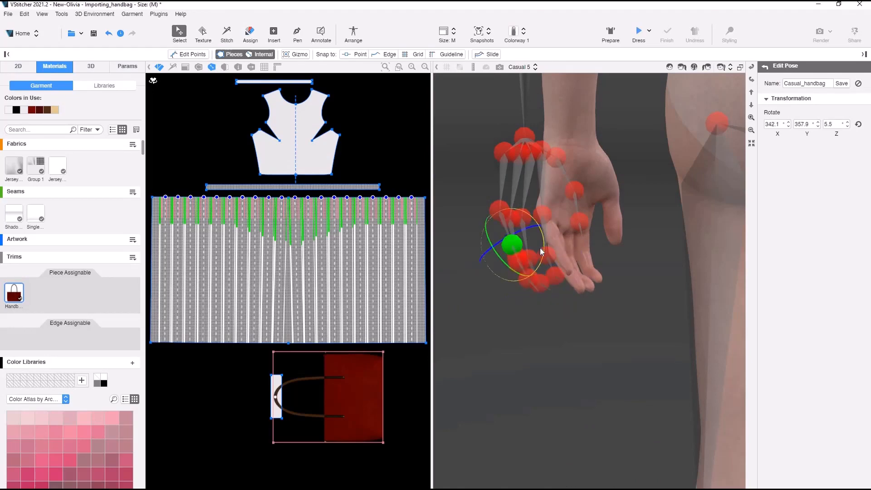
{"action": "left_click", "coordinate": [499, 209]}
{"action": "left_click_drag", "start_coordinate": [531, 222], "coordinate": [530, 226]}
{"action": "left_click", "coordinate": [527, 279]}
{"action": "left_click_drag", "start_coordinate": [554, 254], "coordinate": [550, 282]}
{"action": "left_click", "coordinate": [517, 257]}
- Save the Casual_handbag pose and load the Casual garment snapshot onto the avatar
{"action": "left_click", "coordinate": [841, 83]}
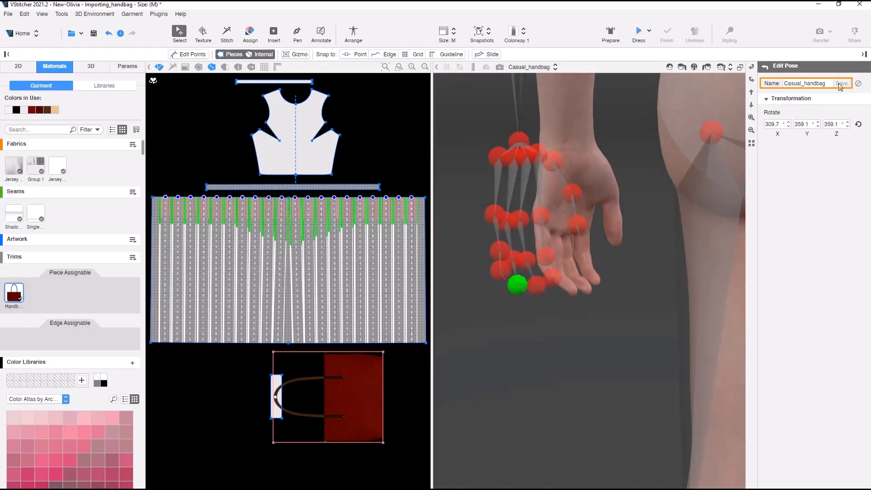
{"action": "left_click", "coordinate": [489, 31]}
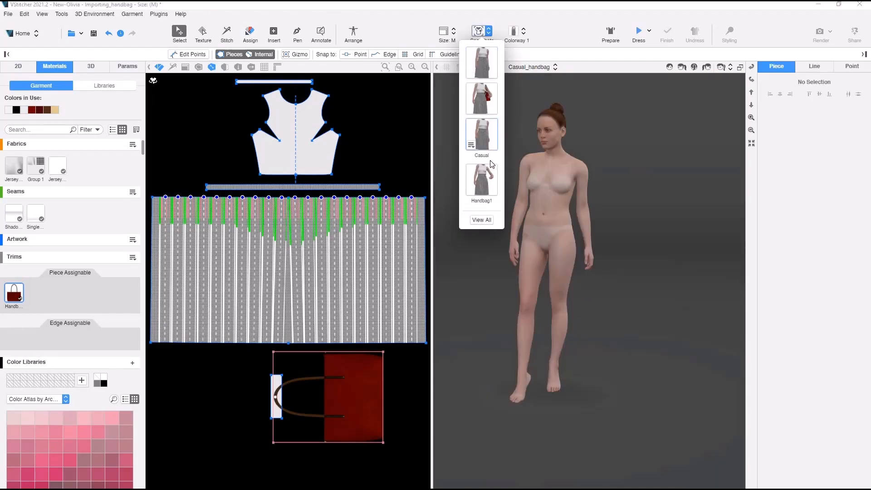
{"action": "left_click", "coordinate": [490, 138]}
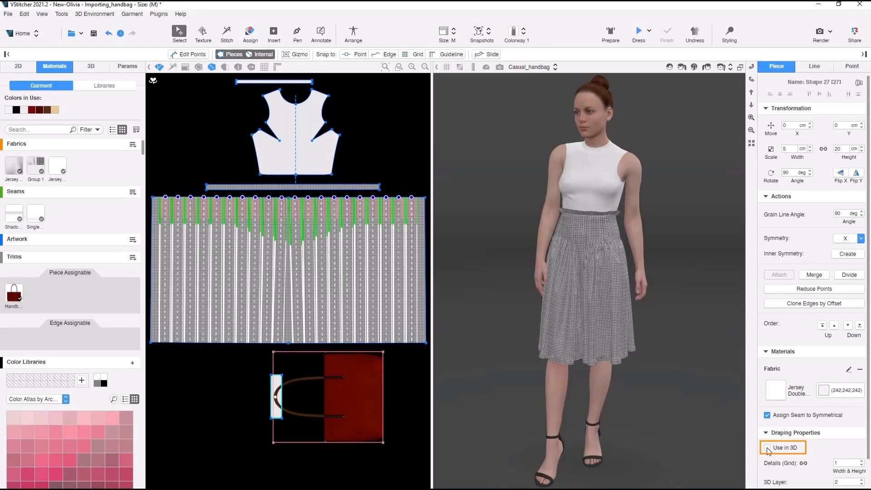
- Enable Use in 3D for the arm strip piece, dress it on the avatar and finish the simulation
{"action": "left_click", "coordinate": [766, 448]}
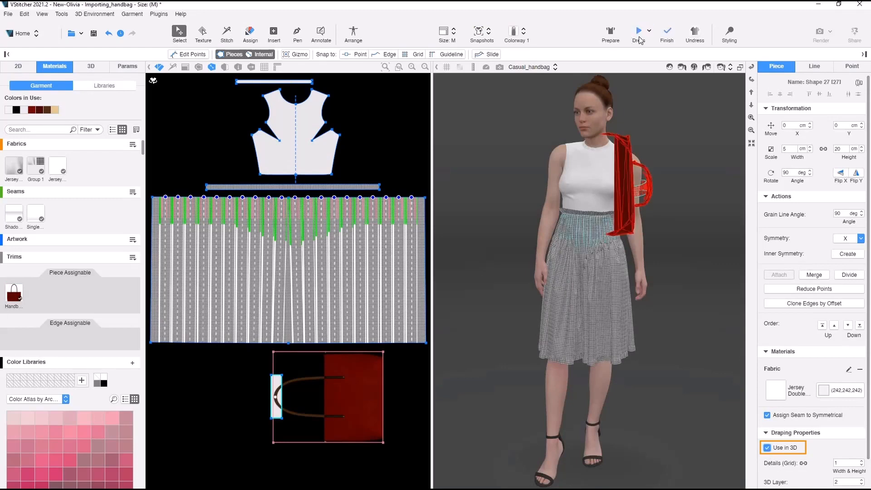
{"action": "left_click", "coordinate": [638, 32]}
{"action": "left_click", "coordinate": [667, 34]}
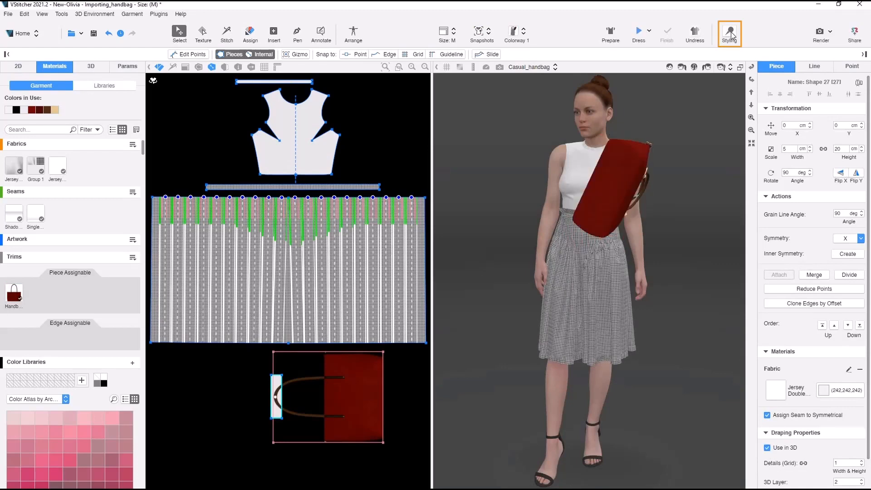
- Using 3D Styling's Move mode, rotate and move the handbag so it hangs by its handles from the avatar's left hand
{"action": "left_click", "coordinate": [731, 32]}
{"action": "left_click", "coordinate": [845, 83]}
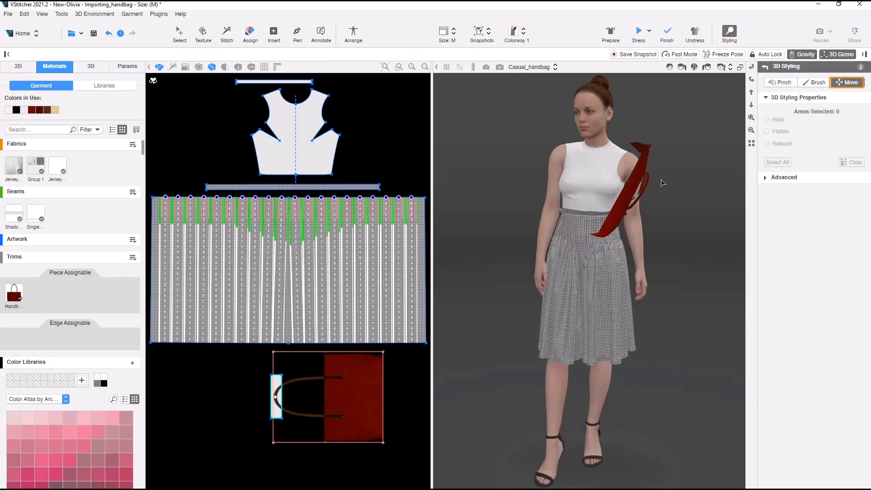
{"action": "left_click_drag", "start_coordinate": [642, 182], "coordinate": [640, 309]}
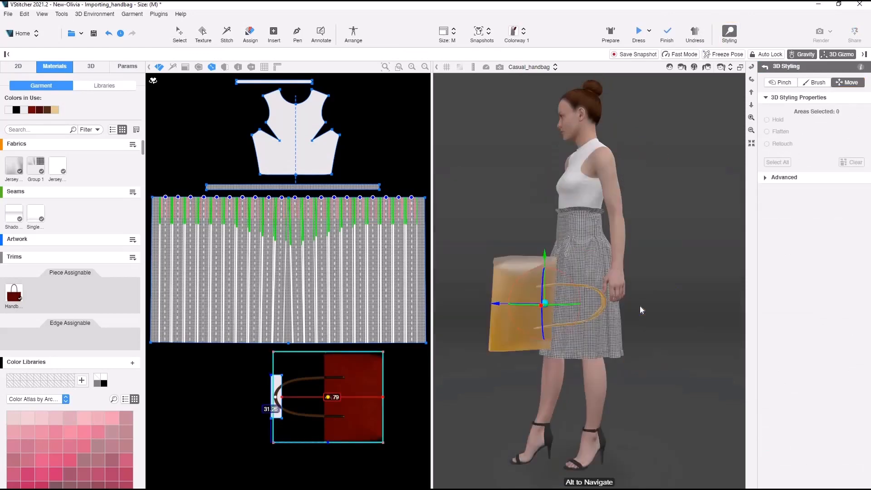
{"action": "left_click_drag", "start_coordinate": [585, 301], "coordinate": [660, 382]}
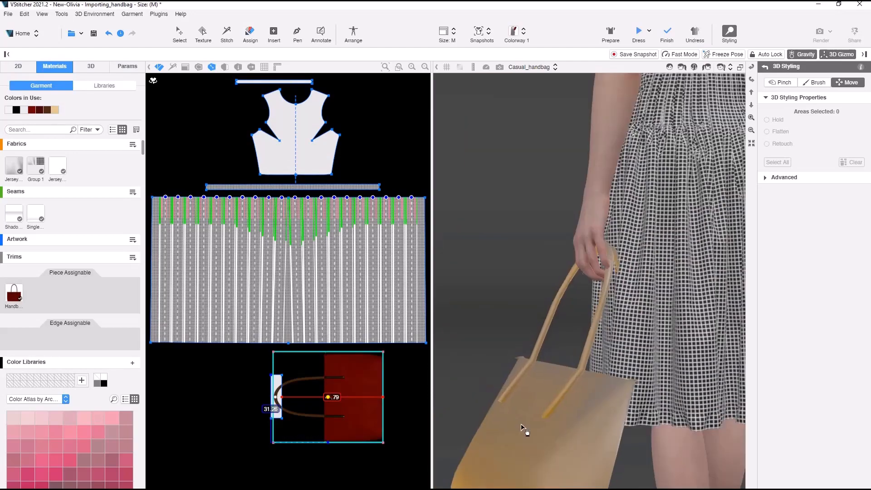
{"action": "left_click", "coordinate": [537, 404]}
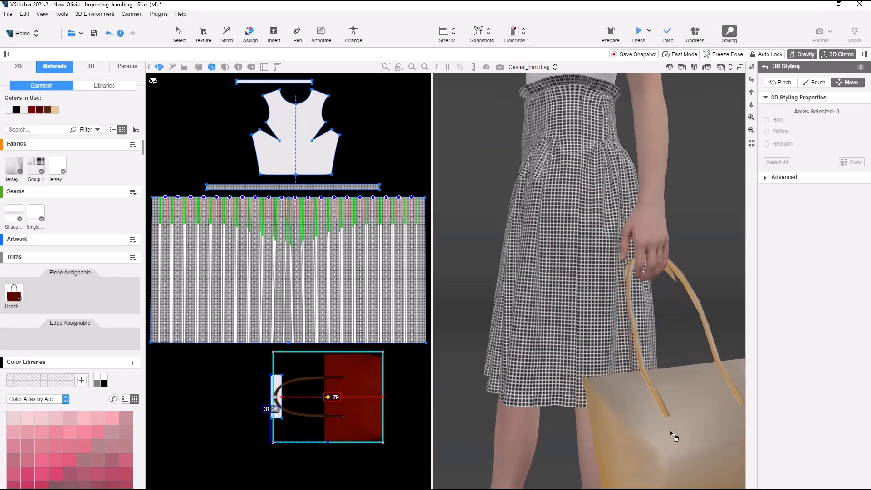
{"action": "left_click", "coordinate": [669, 429]}
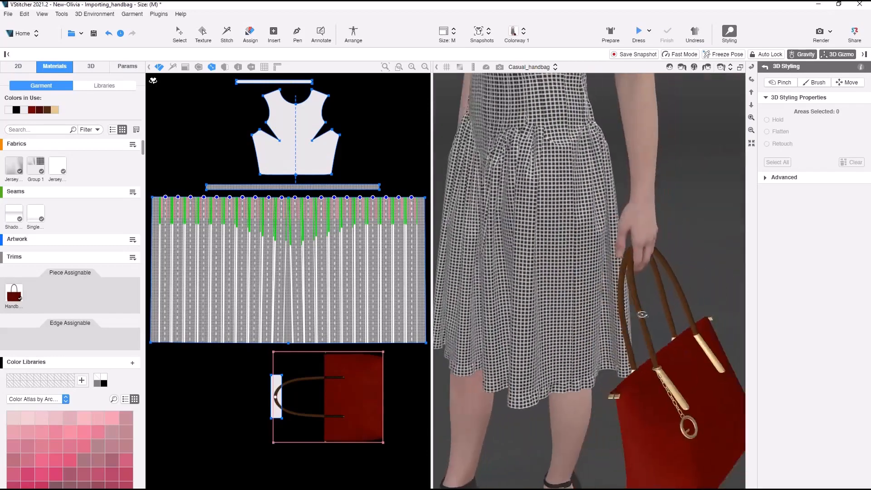
{"action": "left_click_drag", "start_coordinate": [695, 295], "coordinate": [363, 260]}
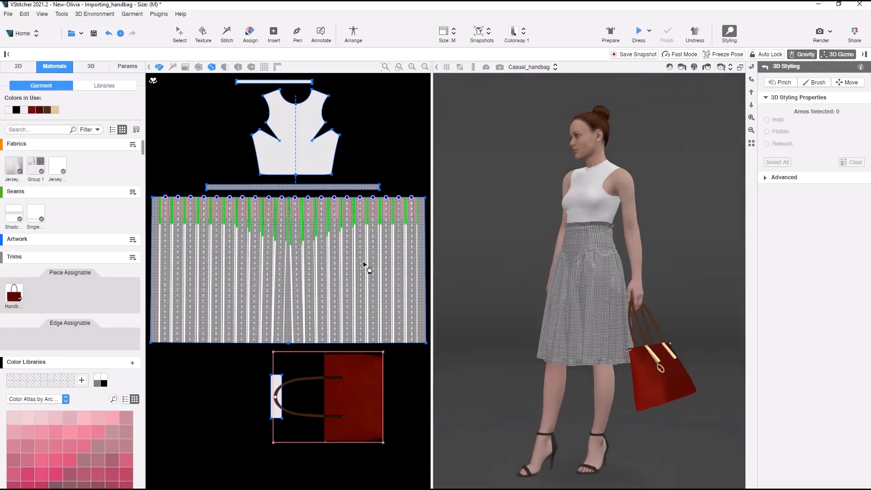